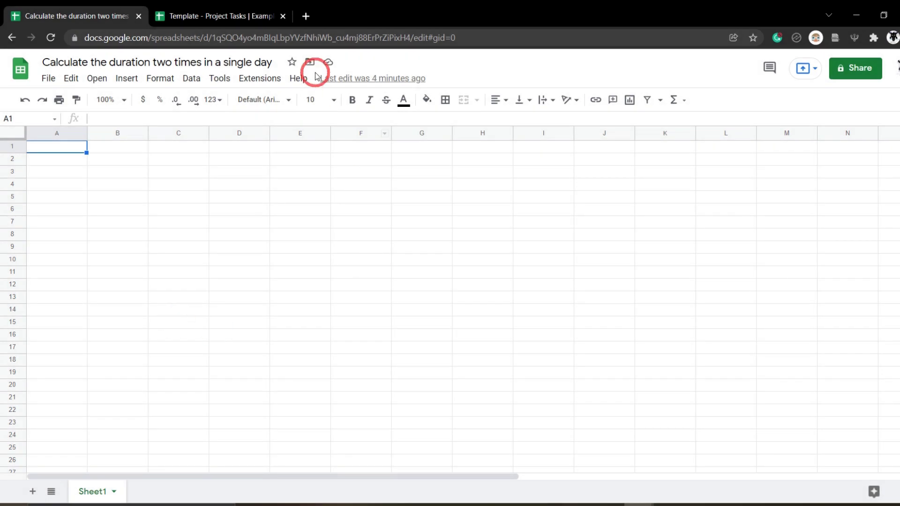
Check the Hours value in D10 of the example task-list spreadsheet, then return to the blank sheet.
left_click(215, 16)
left_click(382, 273)
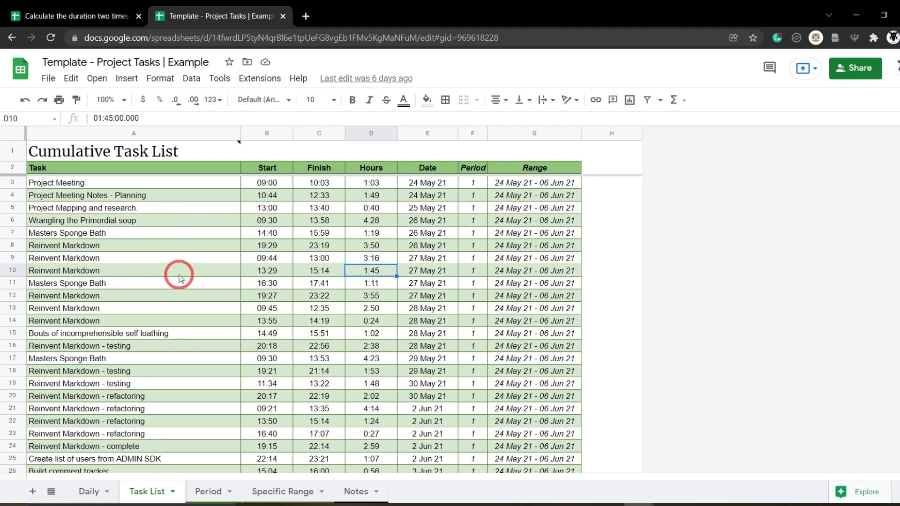
left_click(103, 11)
left_click(105, 194)
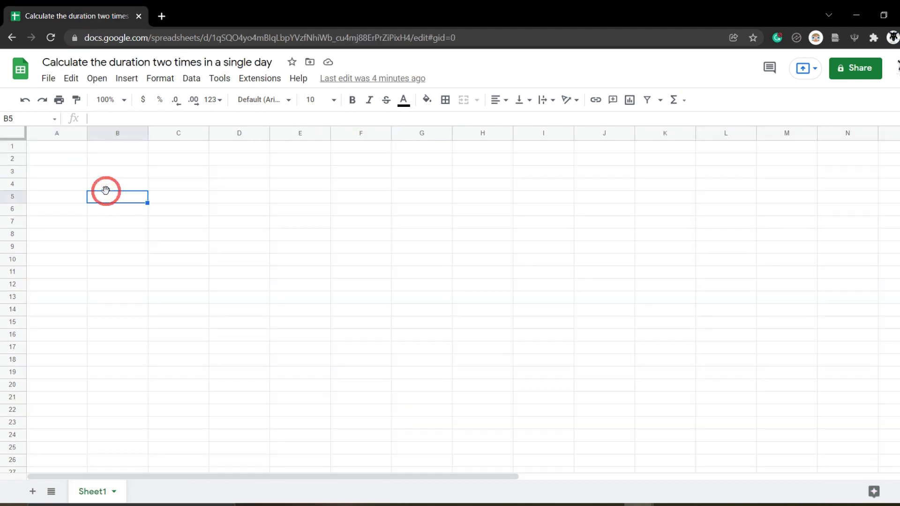
Enter the headers 'Start time', 'End time' and 'Duration' into A1, B1 and C1.
left_click(67, 149)
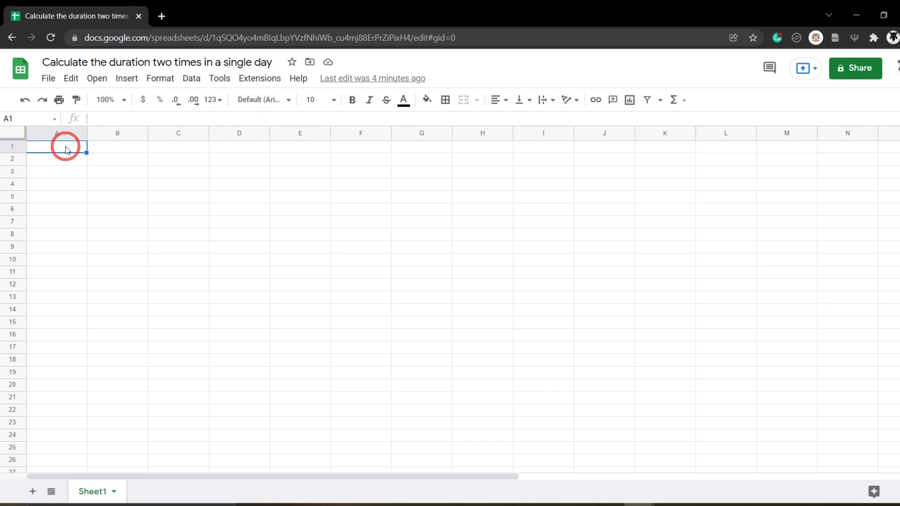
type("Start time")
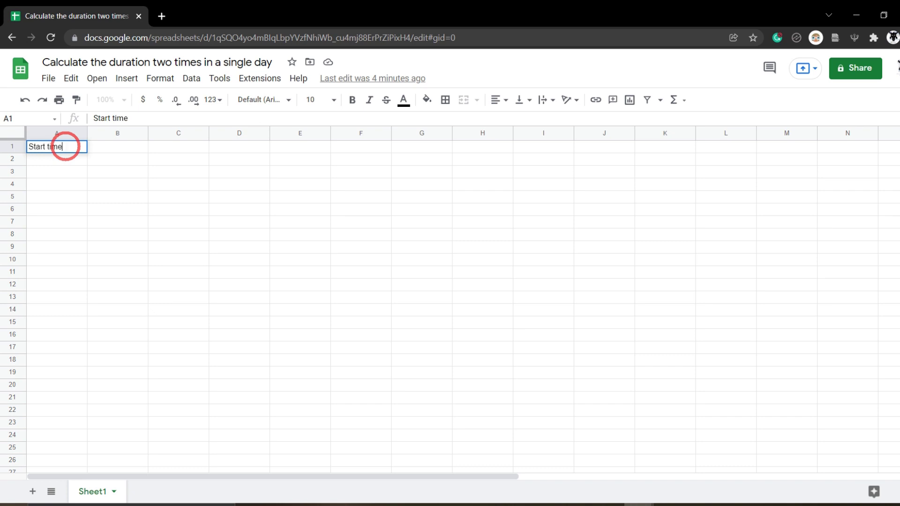
key("Tab")
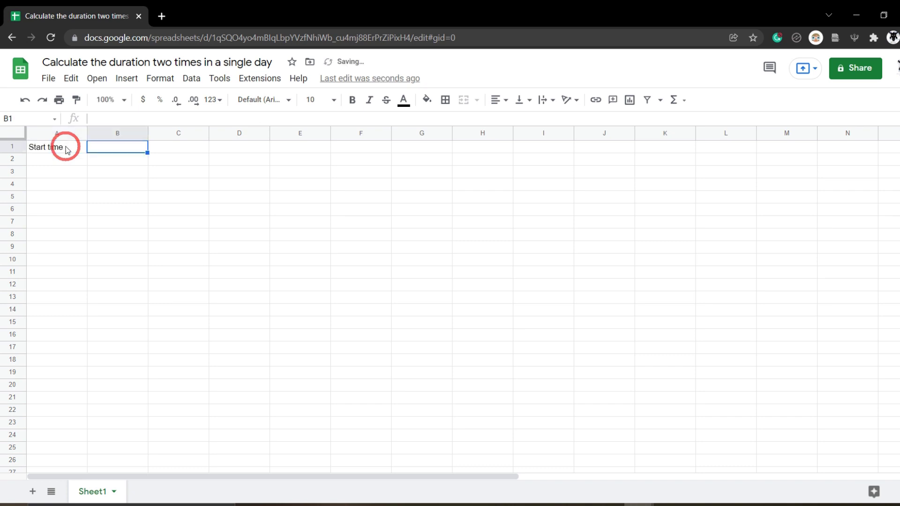
type("End time")
key("Tab")
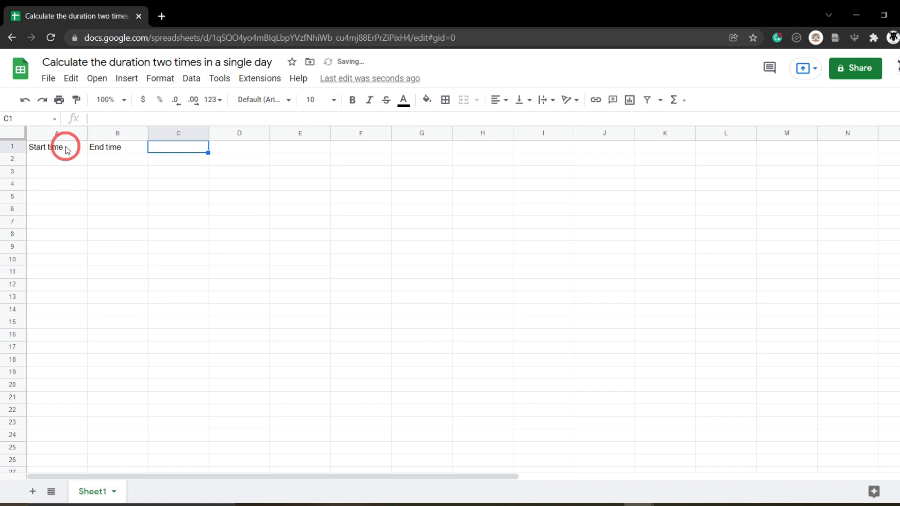
type("Dur")
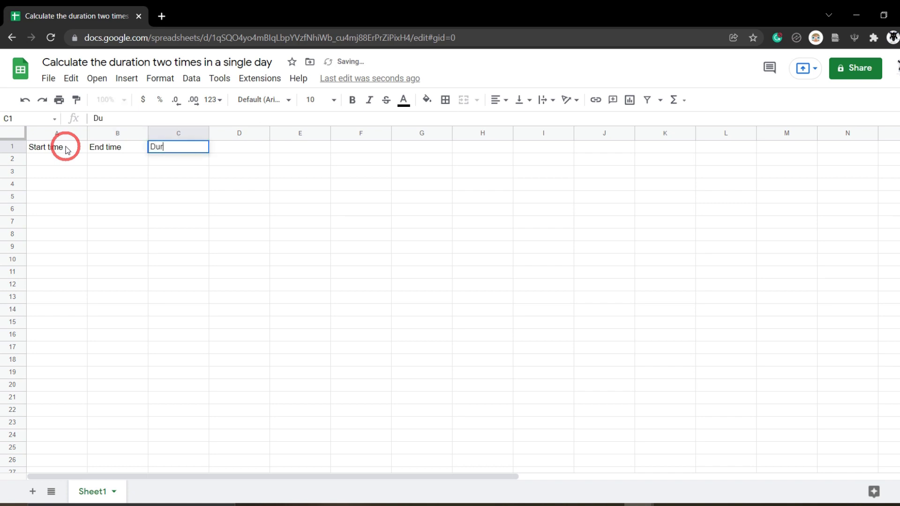
type("ation")
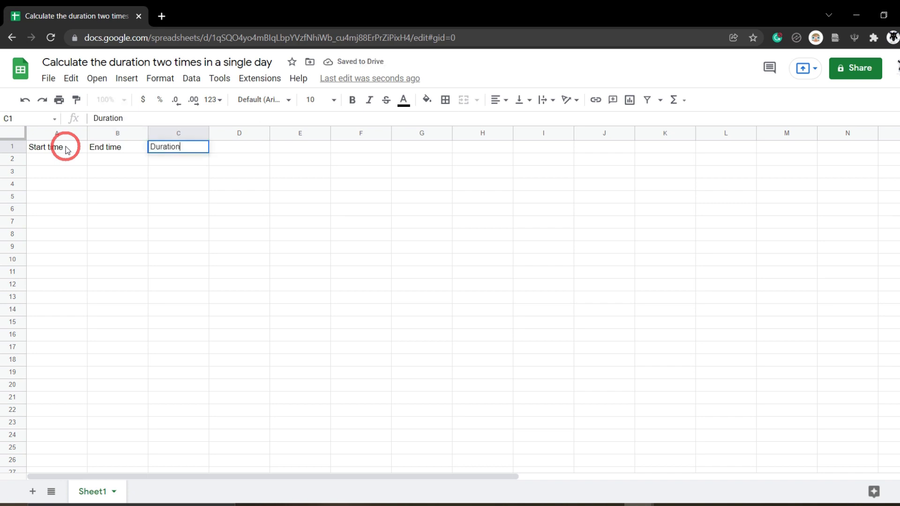
key("Return")
Make the A1:C1 headers bold.
left_click(67, 150)
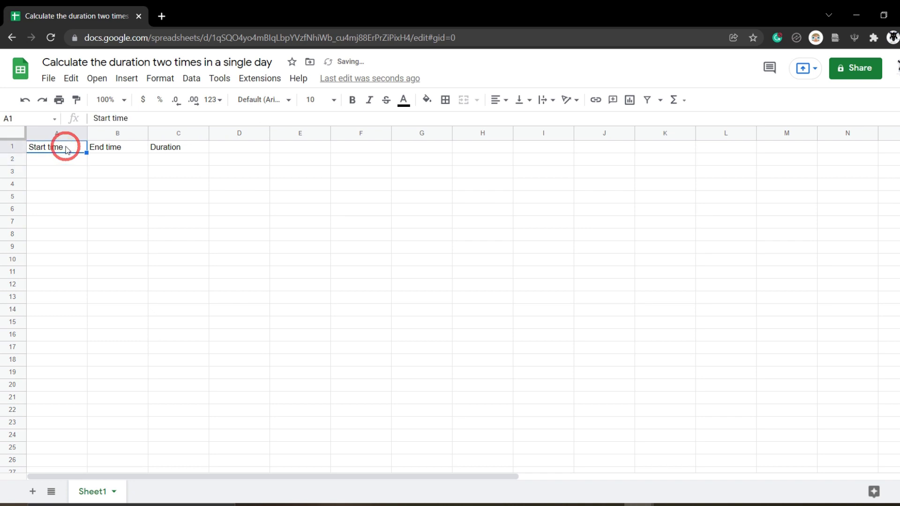
left_click(183, 150, "shift")
key("ctrl+b")
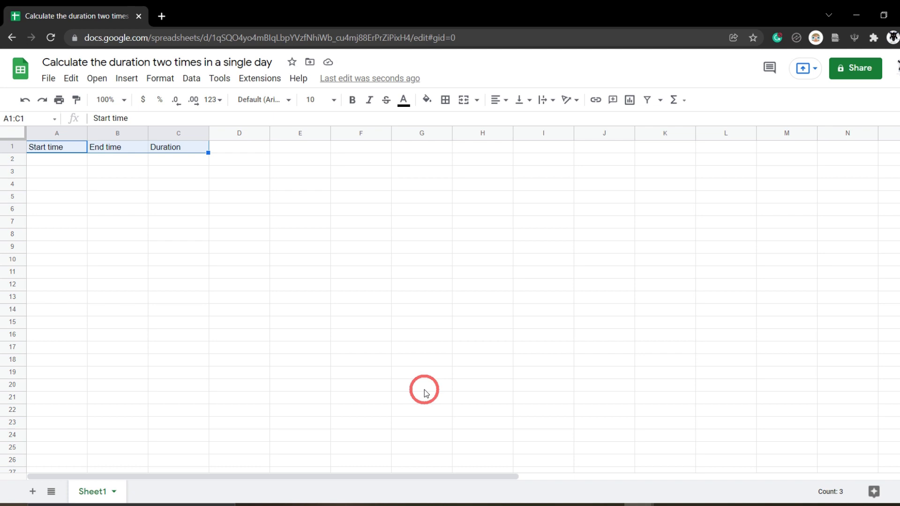
left_click(74, 161)
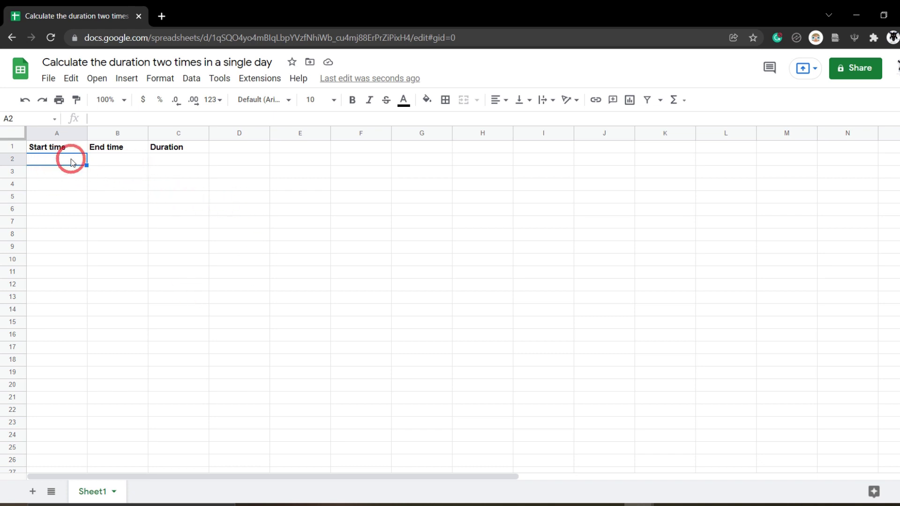
Open Format > Number > Custom date and time for cells A2:B2.
left_click(128, 165, "shift")
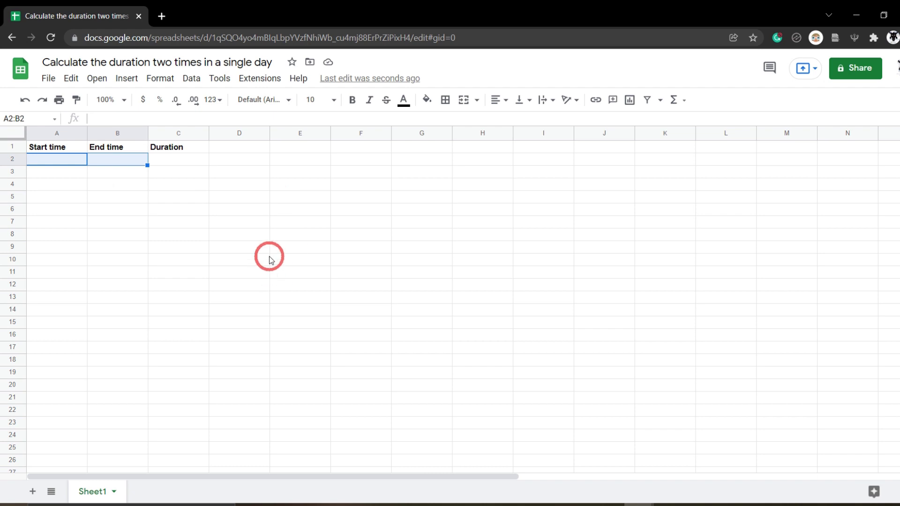
left_click(167, 77)
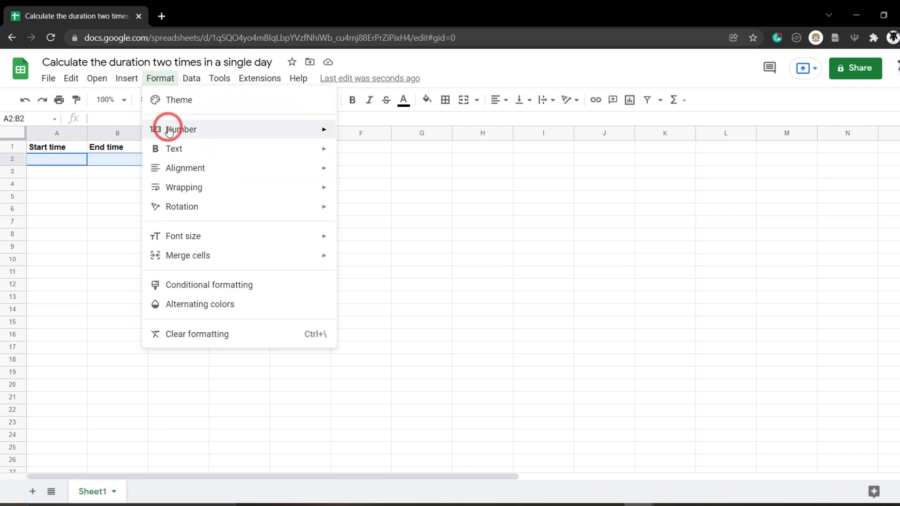
mouse_move(169, 131)
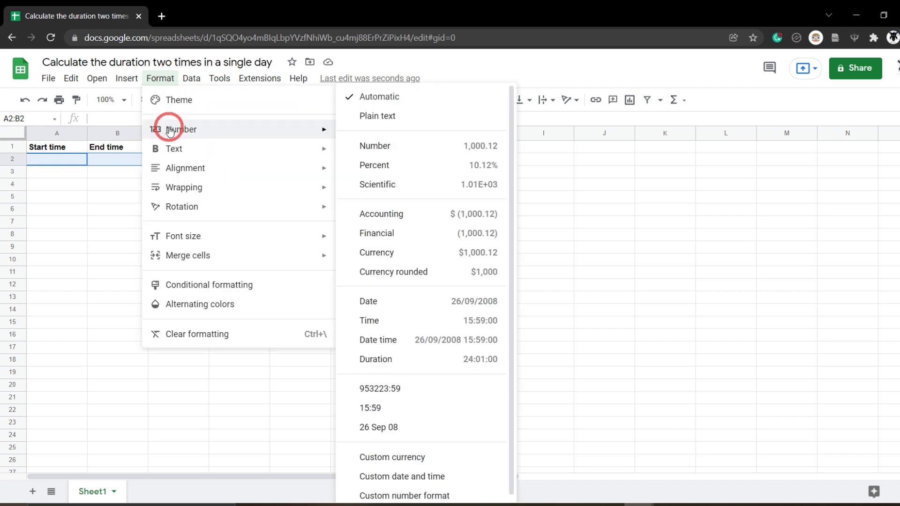
left_click(407, 478)
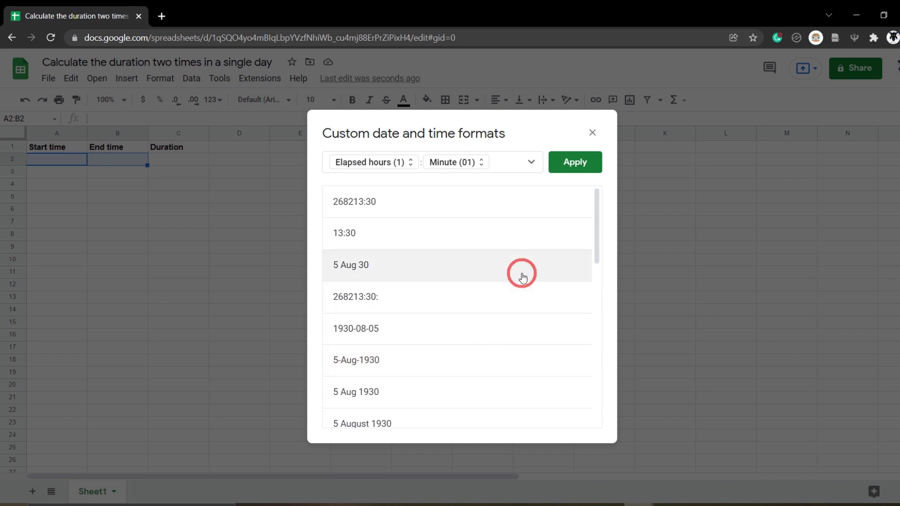
Choose the 1:30 pm hour-and-minute preset in the custom formats list.
scroll(511, 300, "down", 2)
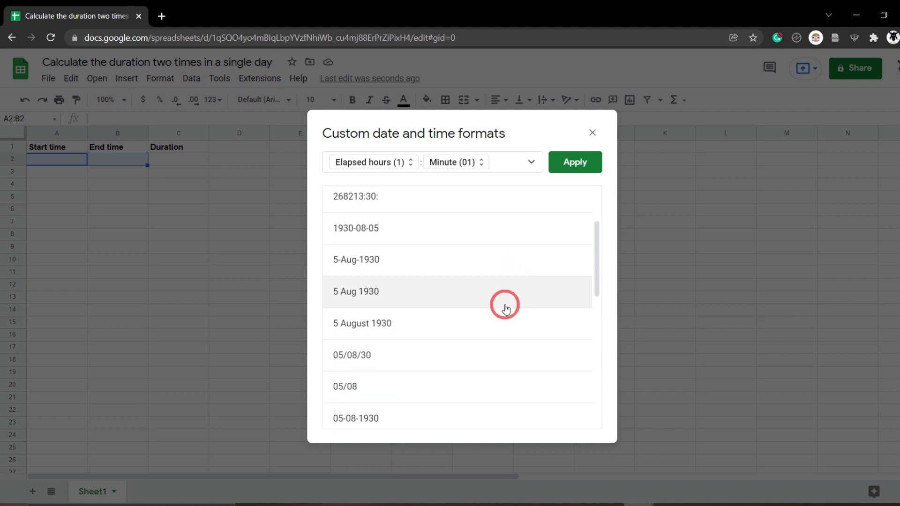
scroll(504, 305, "up", 2)
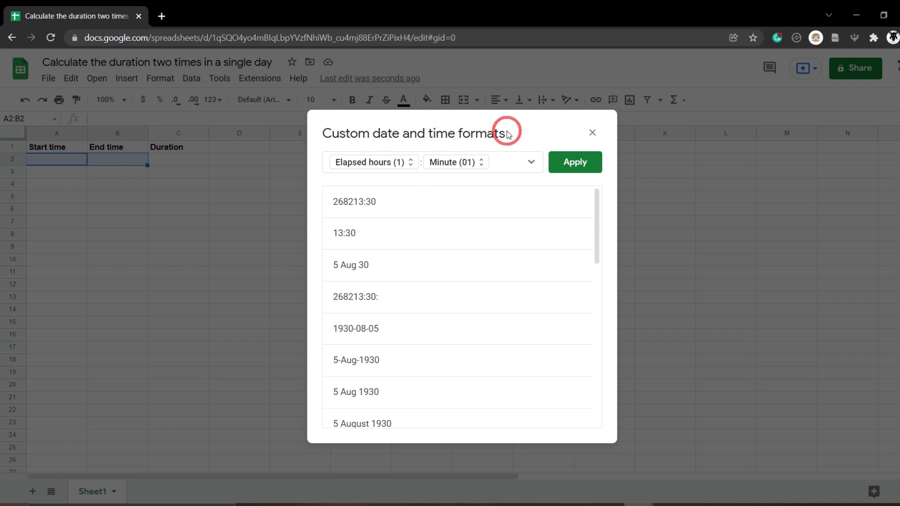
scroll(448, 236, "down", 2)
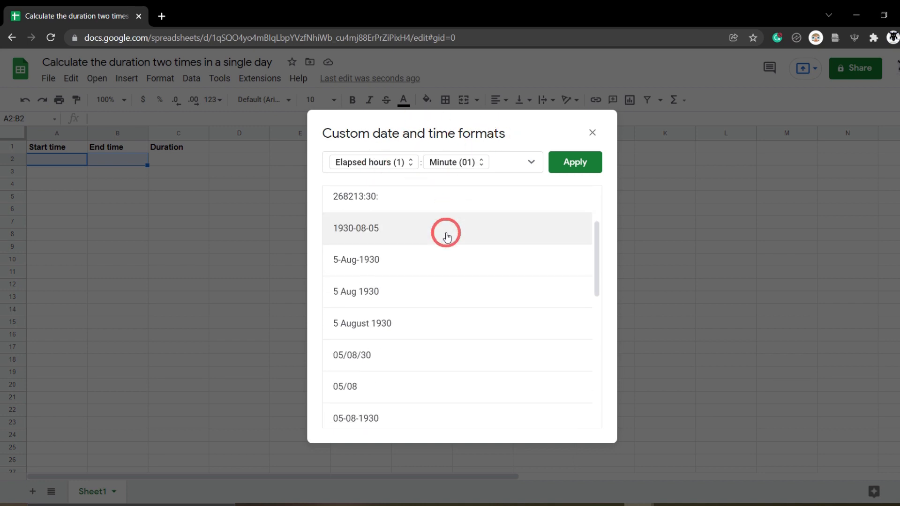
scroll(446, 235, "down", 4)
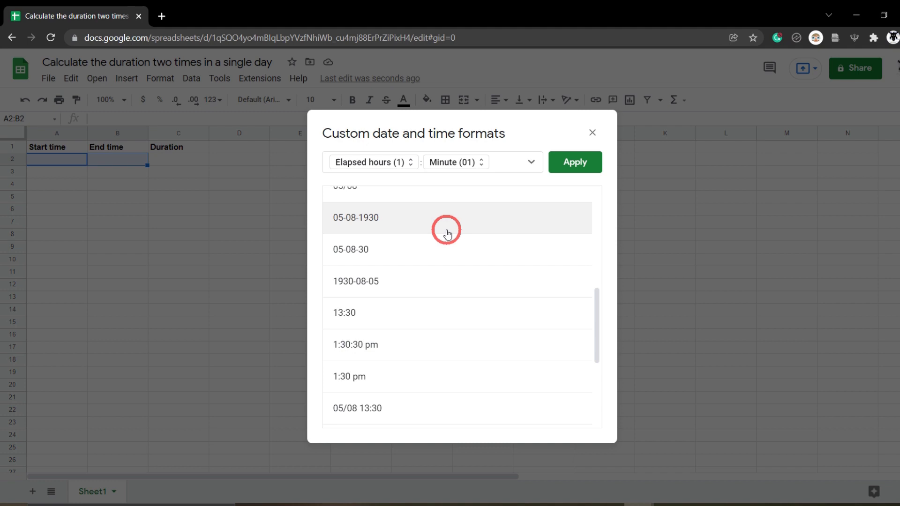
scroll(448, 234, "down", 2)
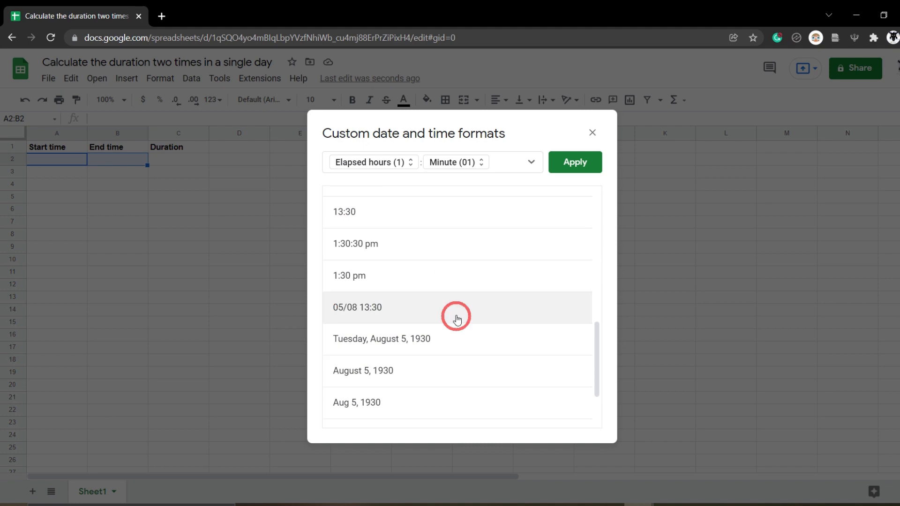
left_click(349, 278)
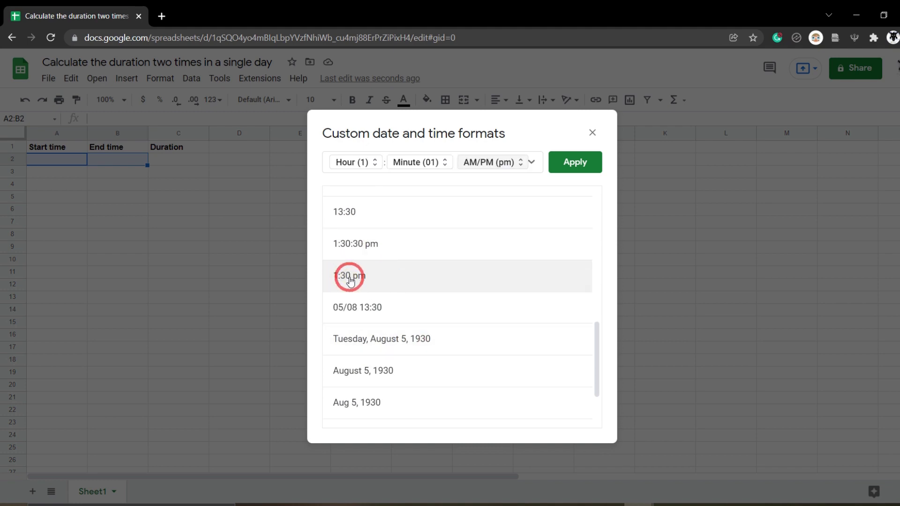
Switch to the 24-hour 13:30 pattern, Hour (01):Minute (01), and apply it to A2:B2.
left_click(499, 164)
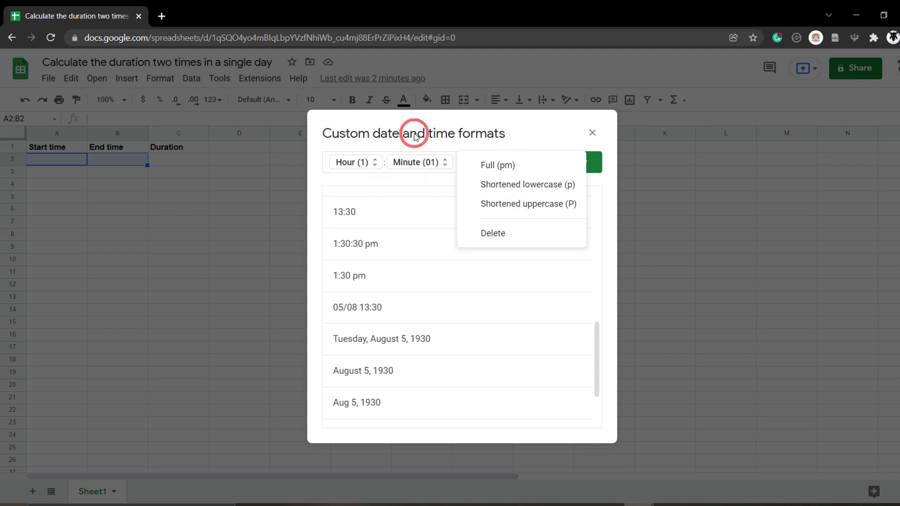
left_click(412, 168)
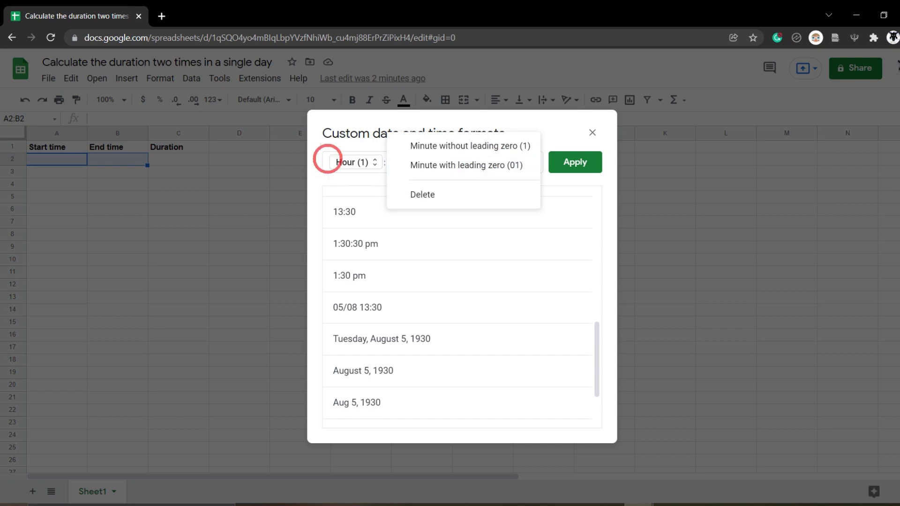
left_click(316, 165)
left_click(349, 164)
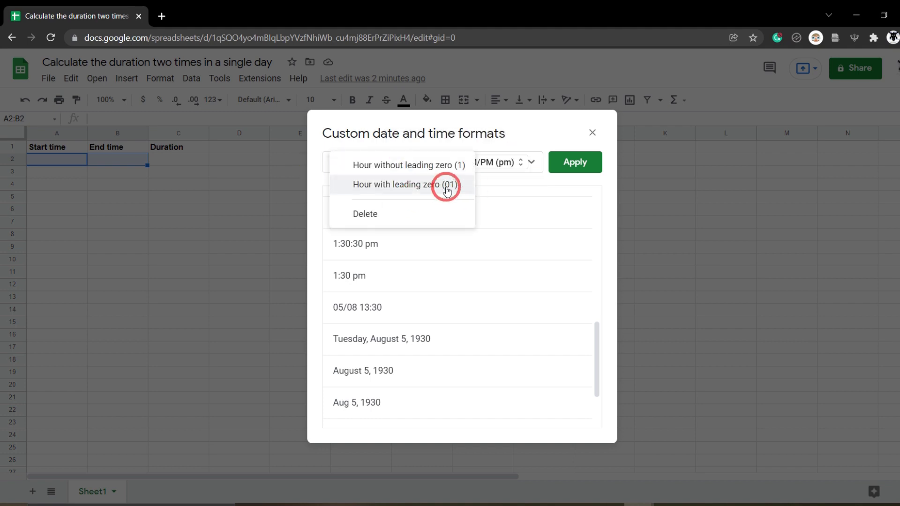
left_click(312, 161)
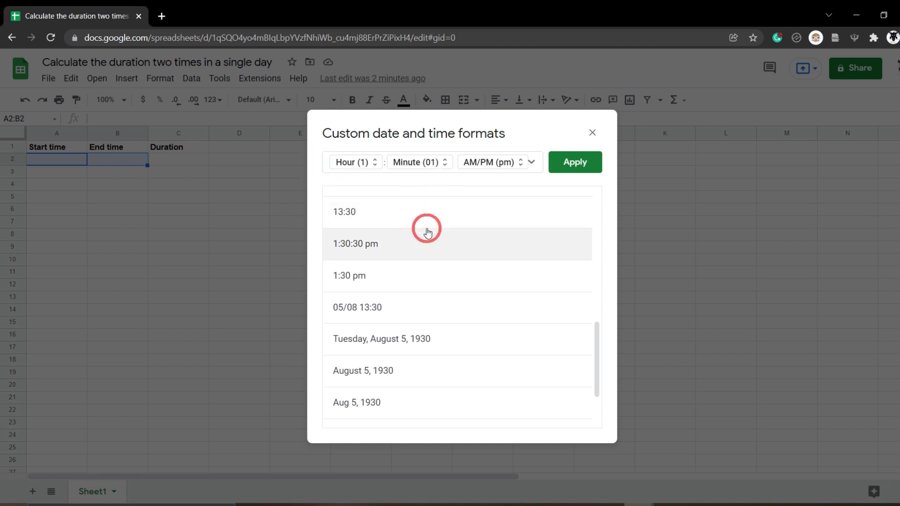
left_click(353, 219)
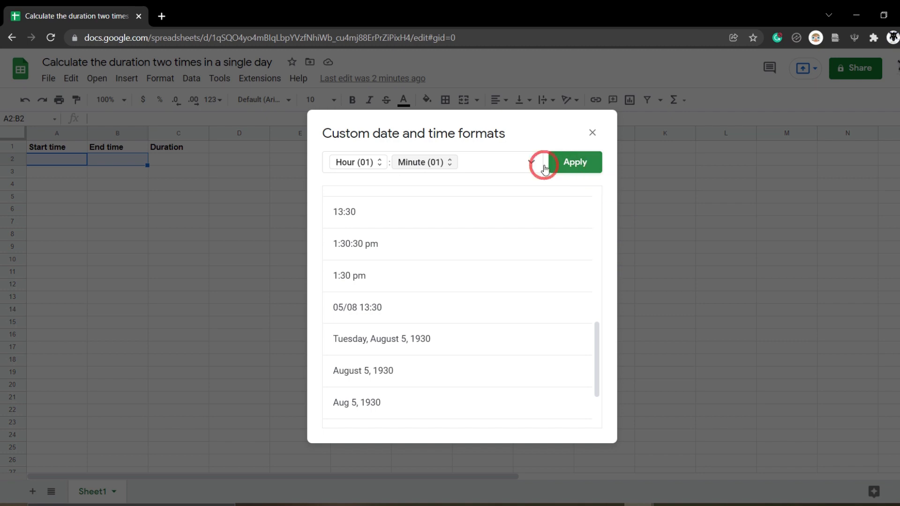
left_click(575, 165)
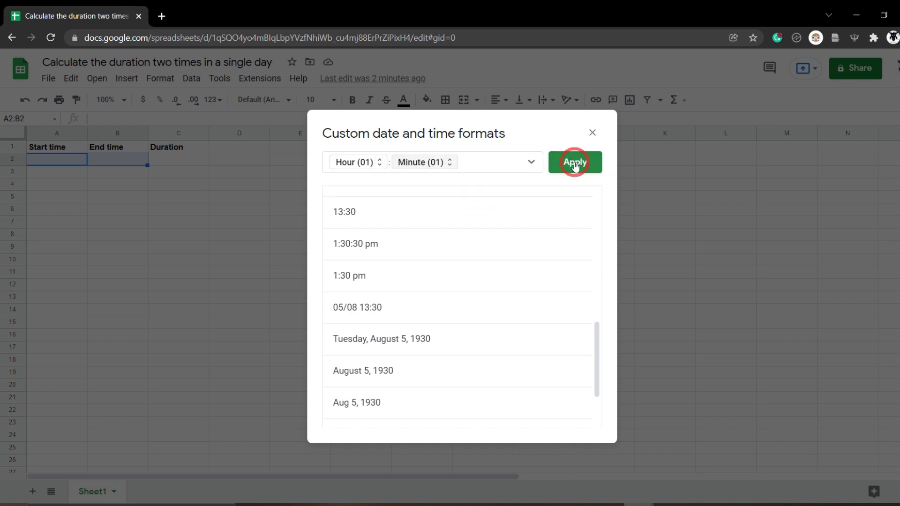
left_click(575, 164)
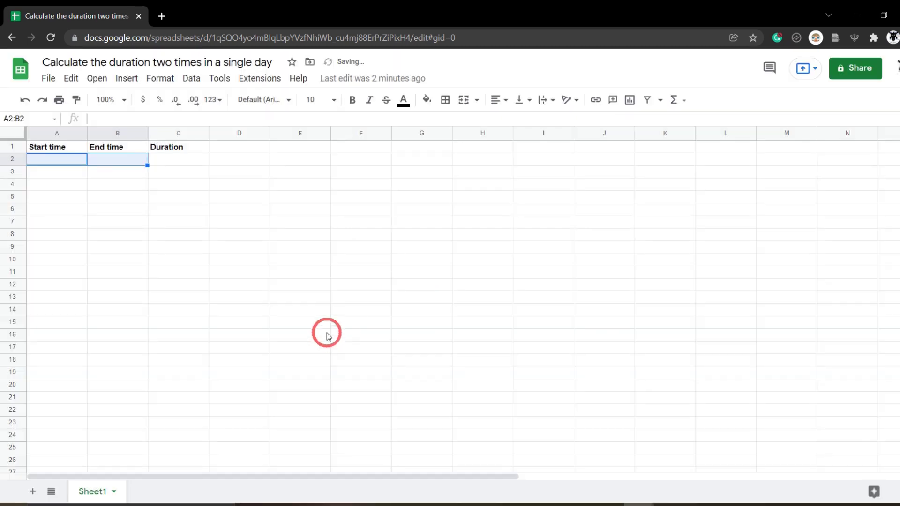
Enter 08:10 in A2 and 2pm in B2, which displays as 14:00.
left_click(54, 162)
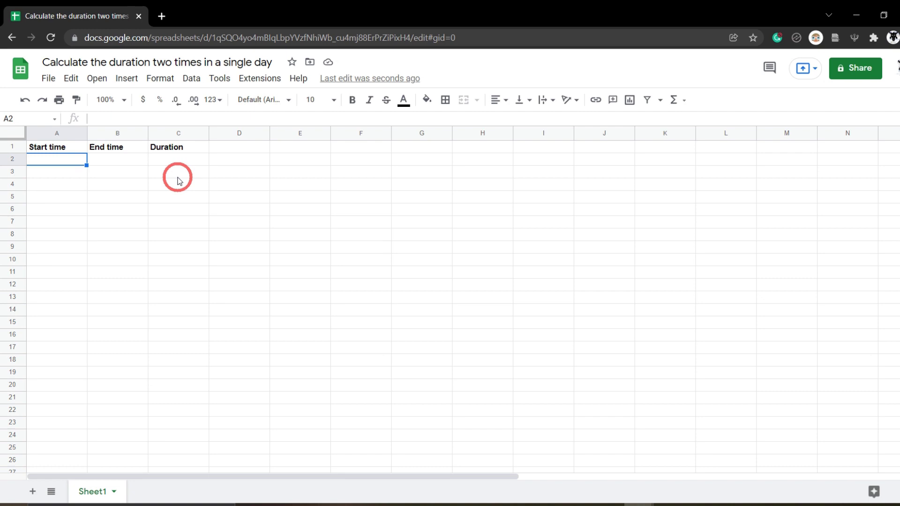
type("08:10")
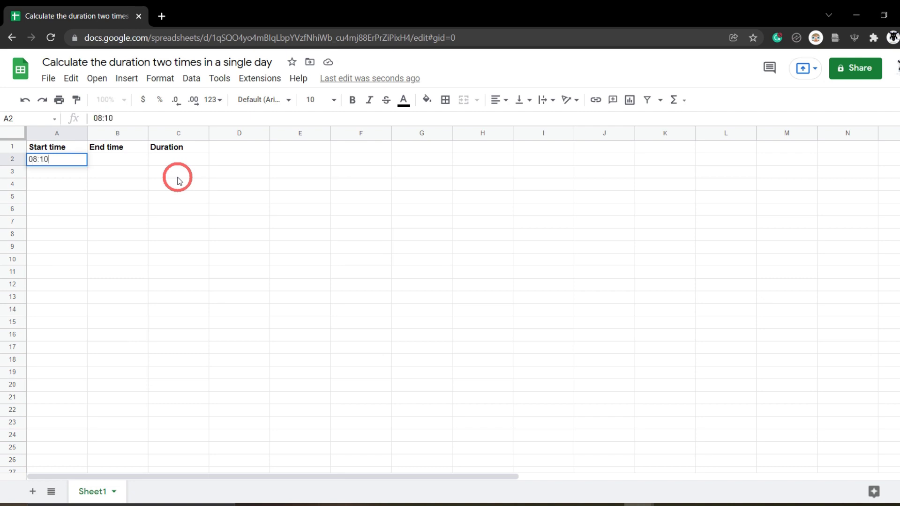
key("Tab")
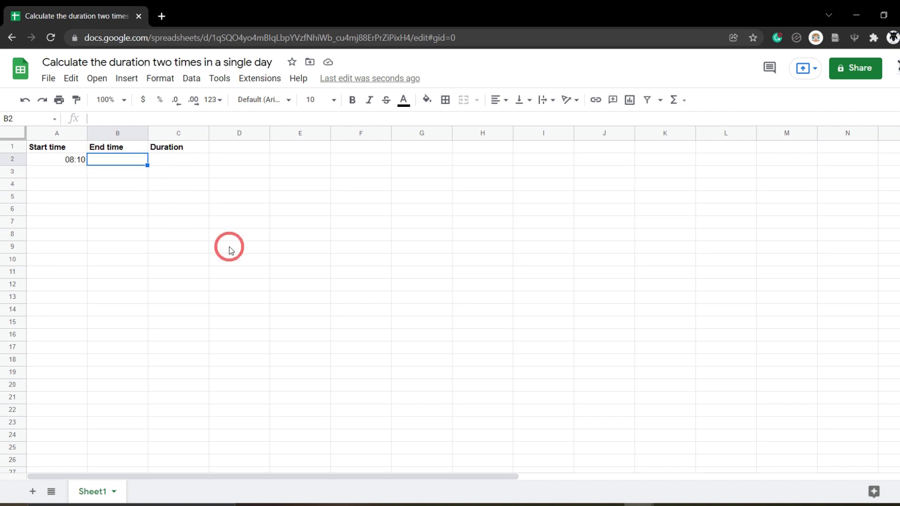
type("2pm")
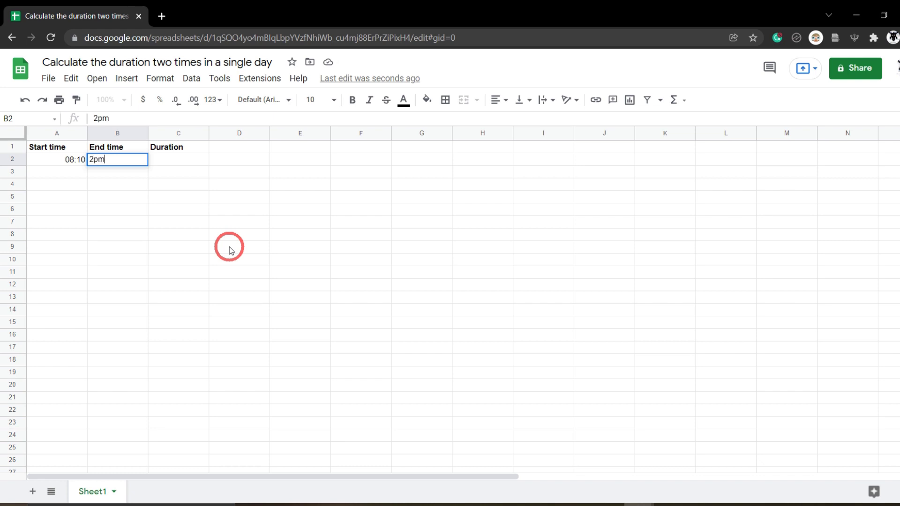
key("Return")
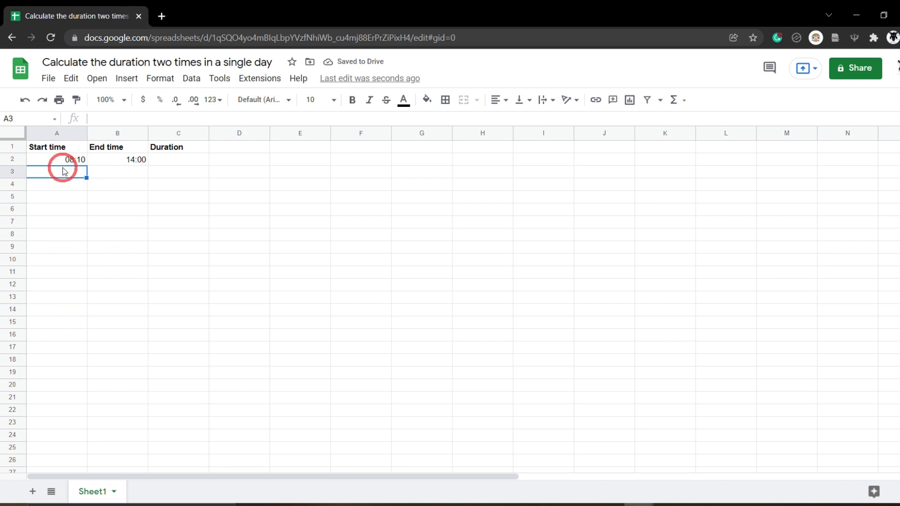
Delete the 08:10 and 14:00 entries from A2:B2, then select Duration cell C2.
left_click(67, 160)
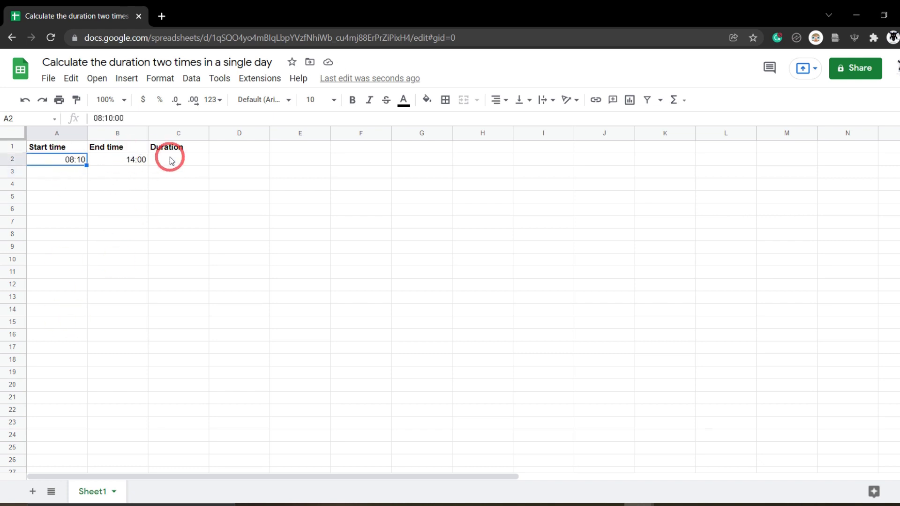
left_click(132, 160, "shift")
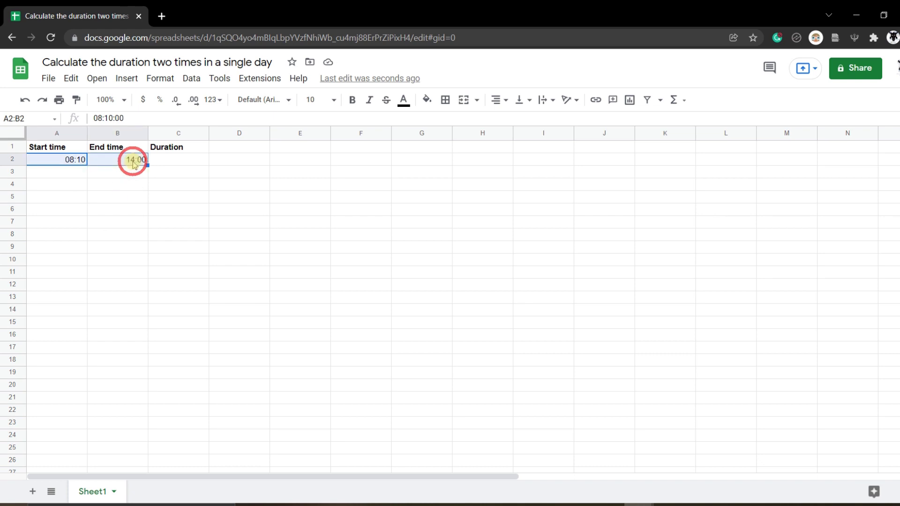
key("Delete")
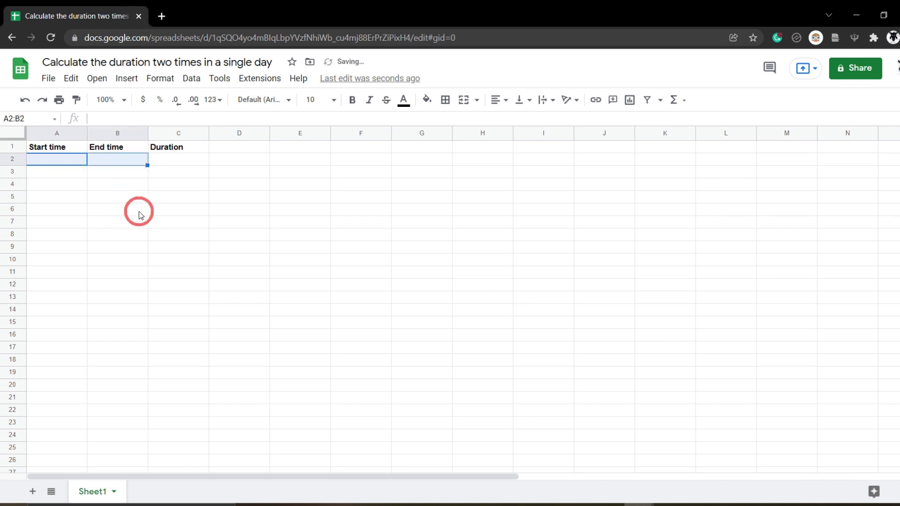
left_click(138, 155)
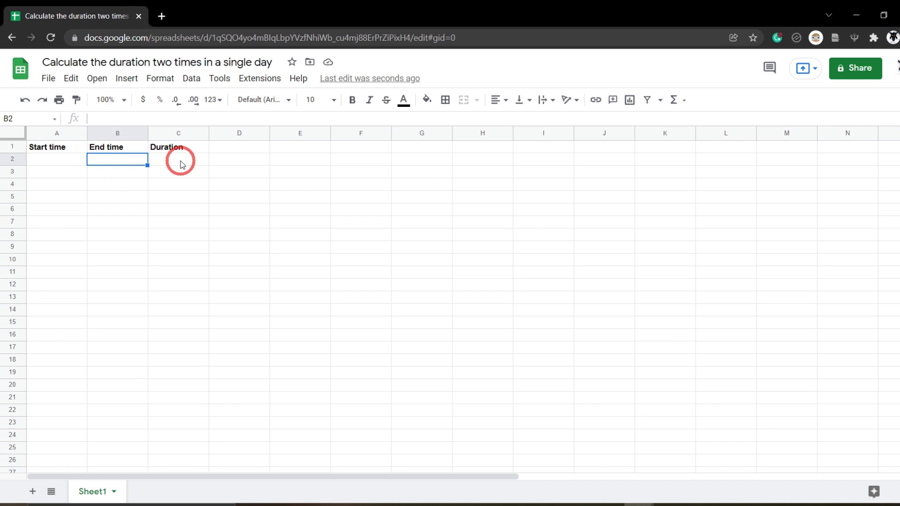
left_click(182, 165)
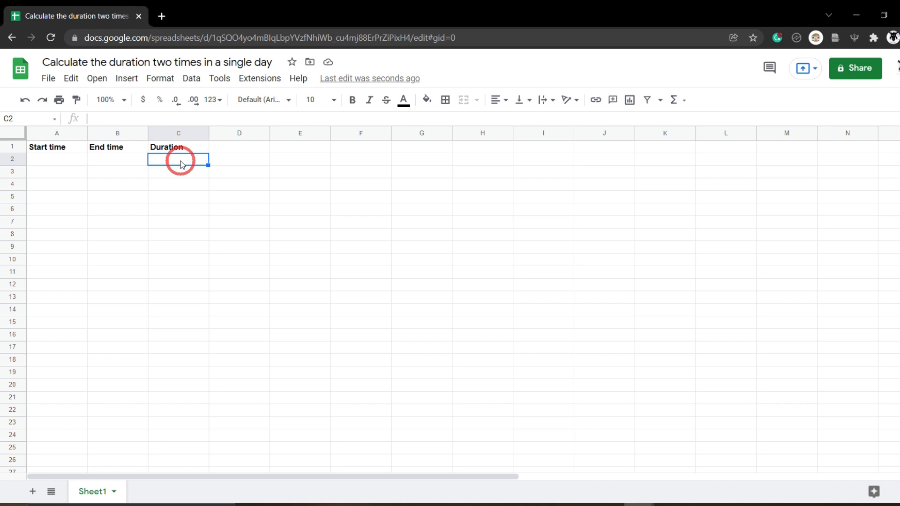
For C2, choose the elapsed-hours 268213:30 custom pattern, keeping elapsed hours without a leading zero.
left_click(160, 80)
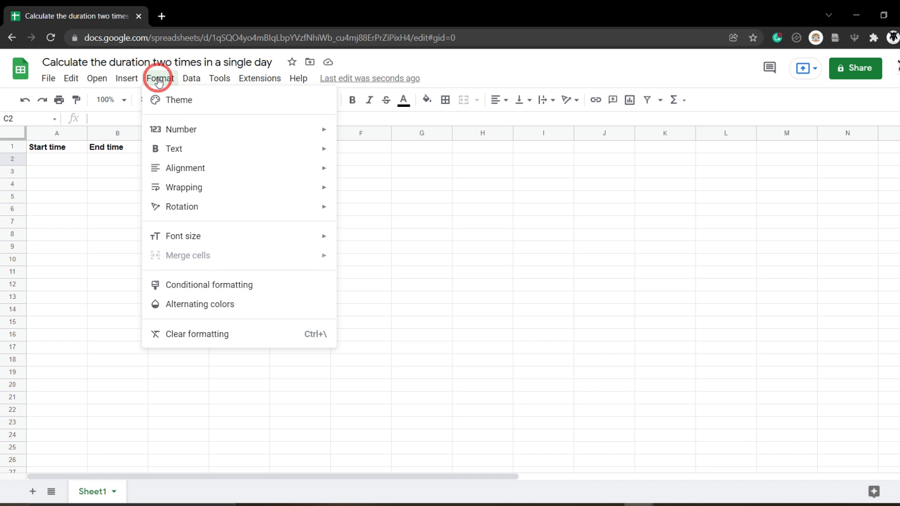
mouse_move(199, 135)
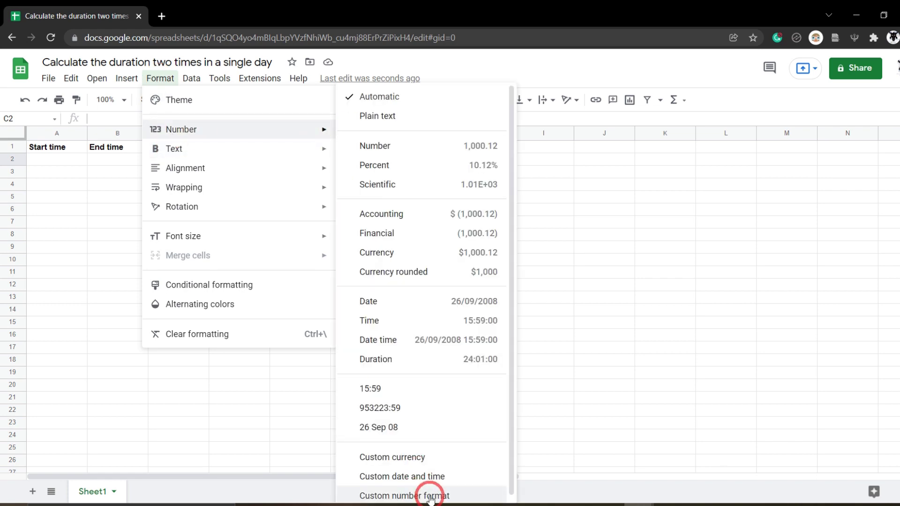
left_click(435, 477)
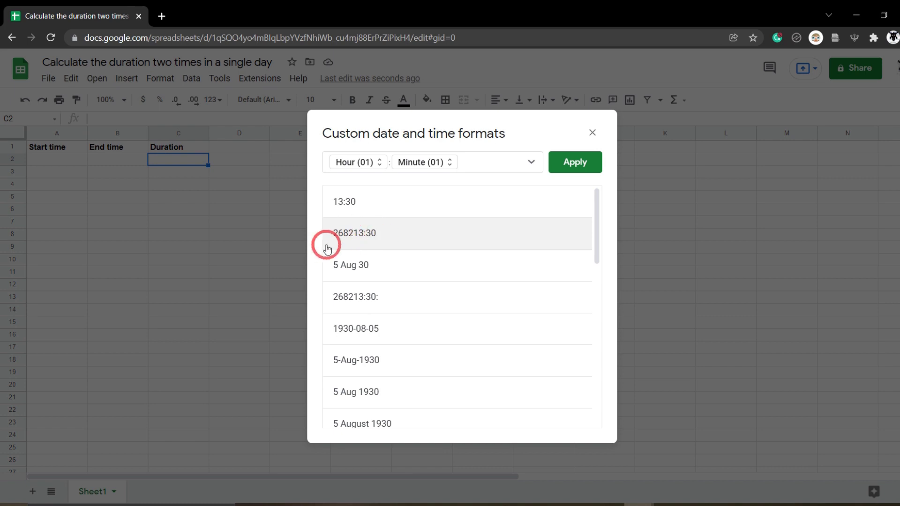
left_click(374, 239)
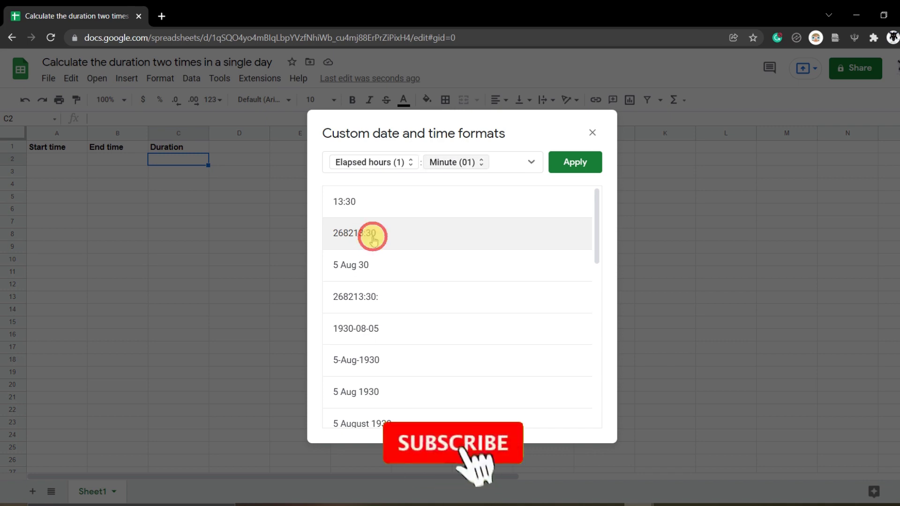
left_click(384, 163)
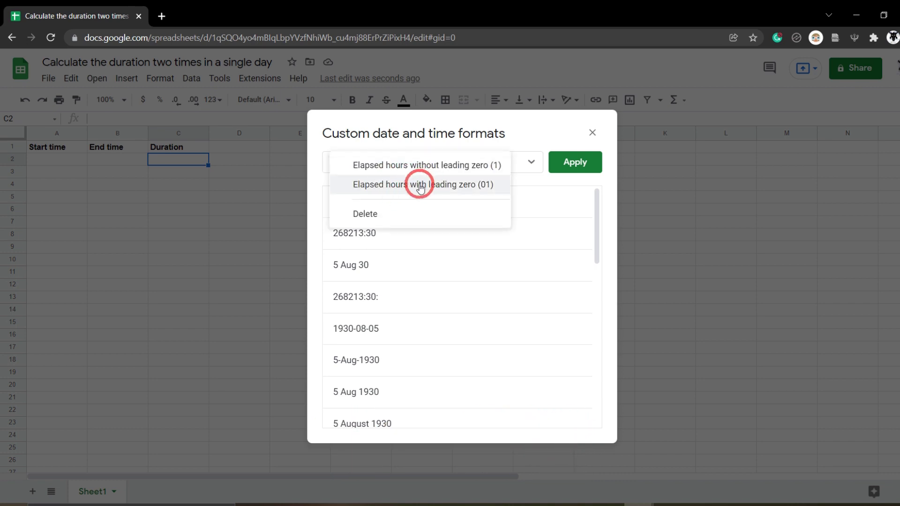
left_click(384, 167)
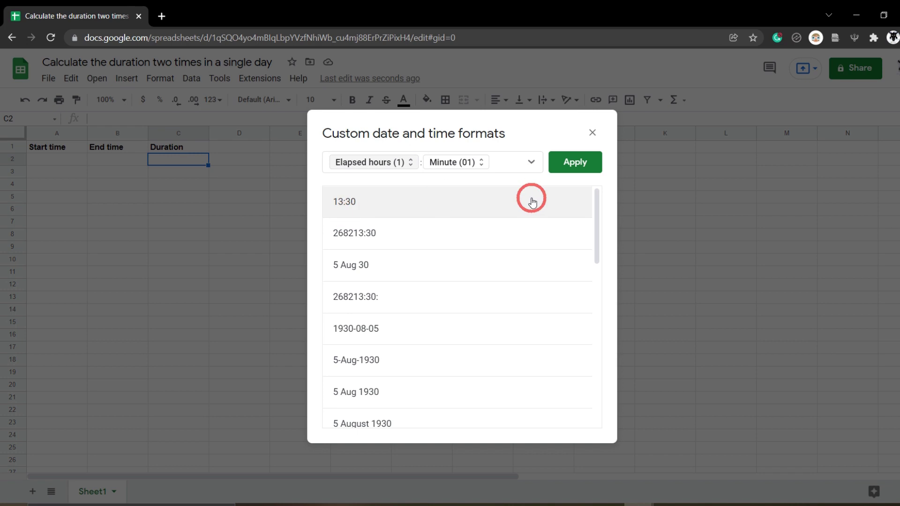
Try replacing the colon with an 'hrs' separator and adding a 'mins' suffix.
left_click(421, 163)
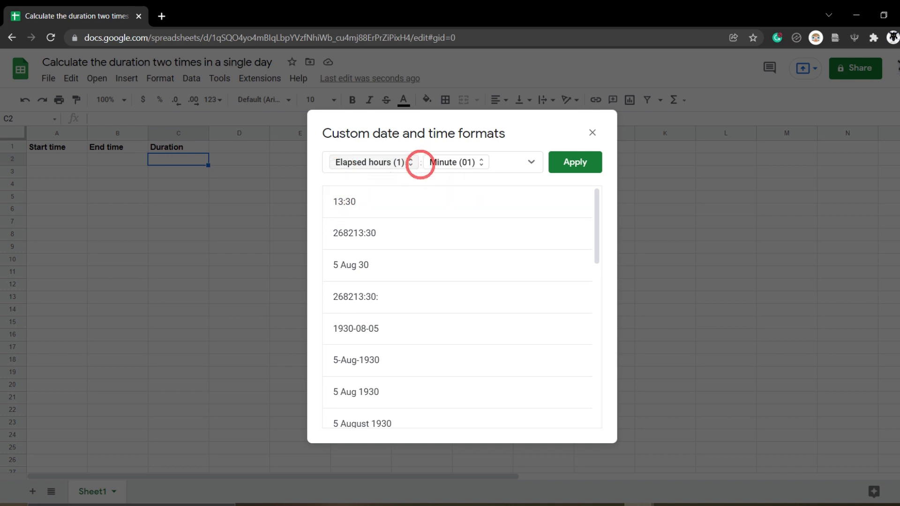
key("BackSpace")
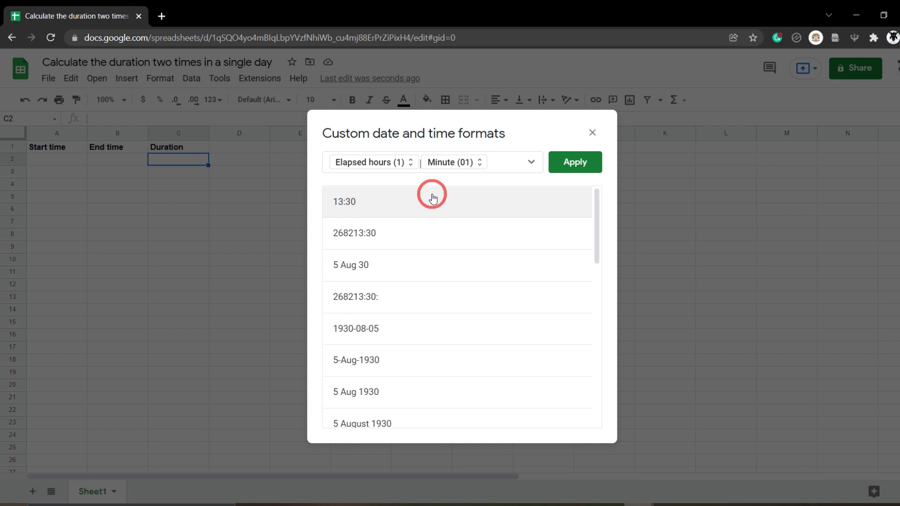
type("hrs")
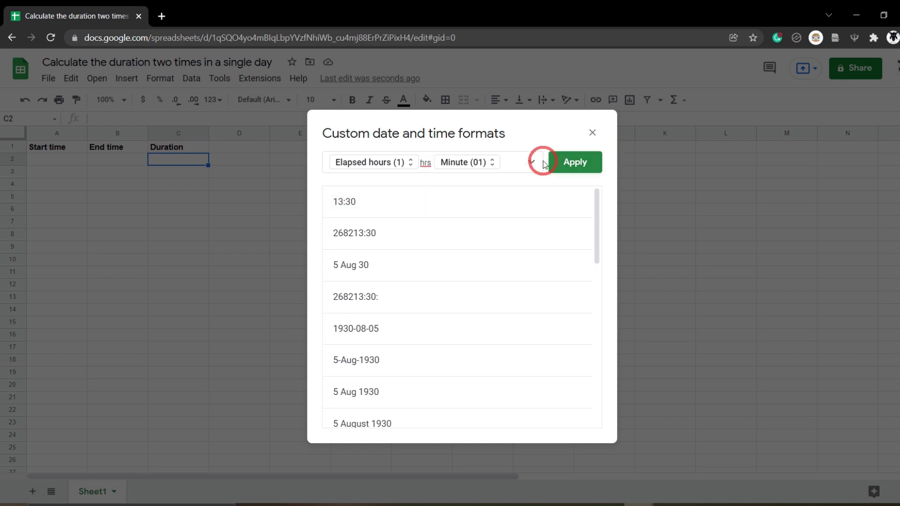
left_click(502, 163)
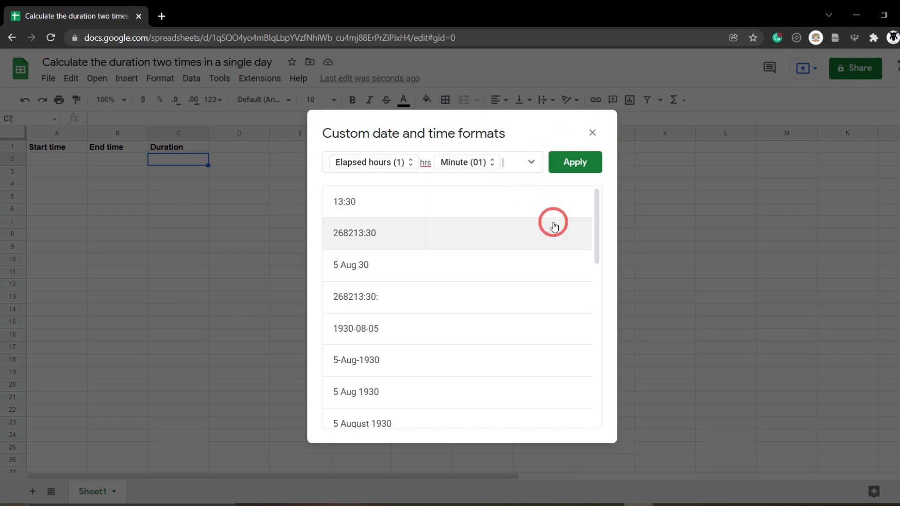
type("mins")
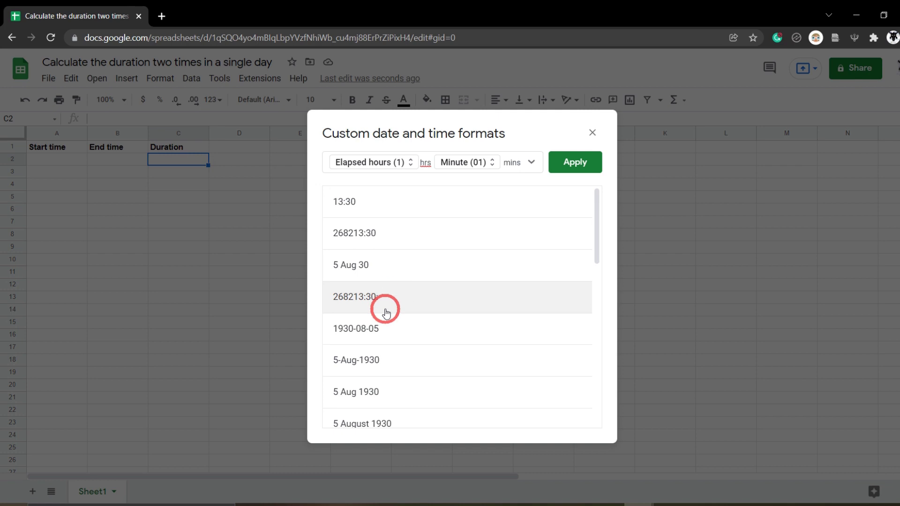
Remove the hrs/mins text, restore the ':' separator, and apply the format to C2.
key("BackSpace")
key("BackSpace")
key("BackSpace")
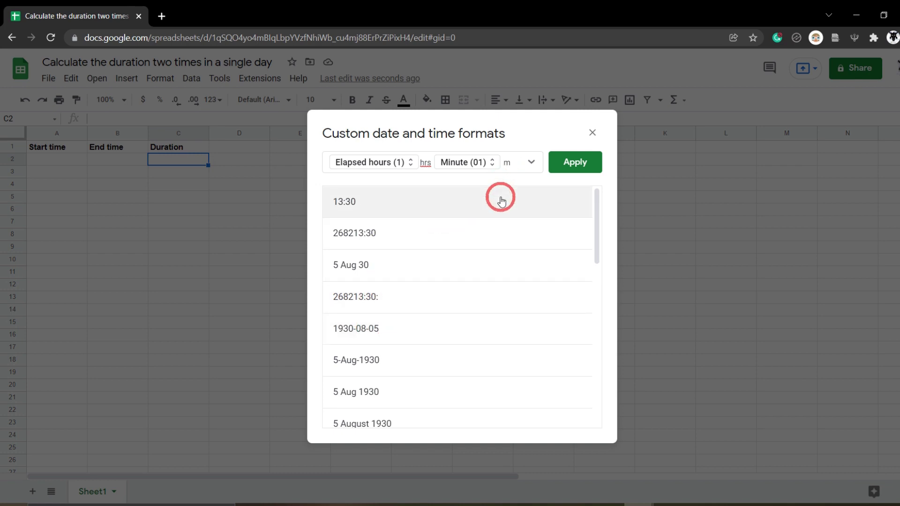
key("BackSpace")
left_click(425, 163)
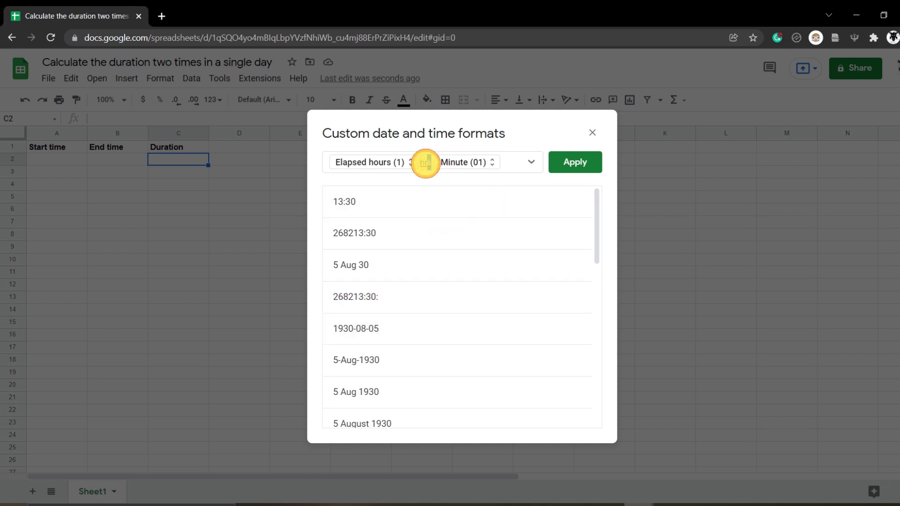
key("BackSpace")
key("BackSpace")
key("BackSpace")
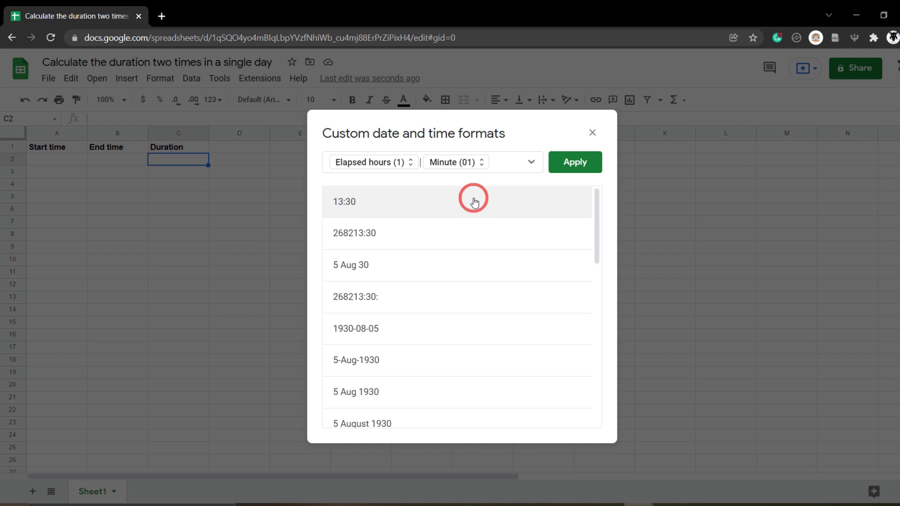
type(":")
left_click(581, 167)
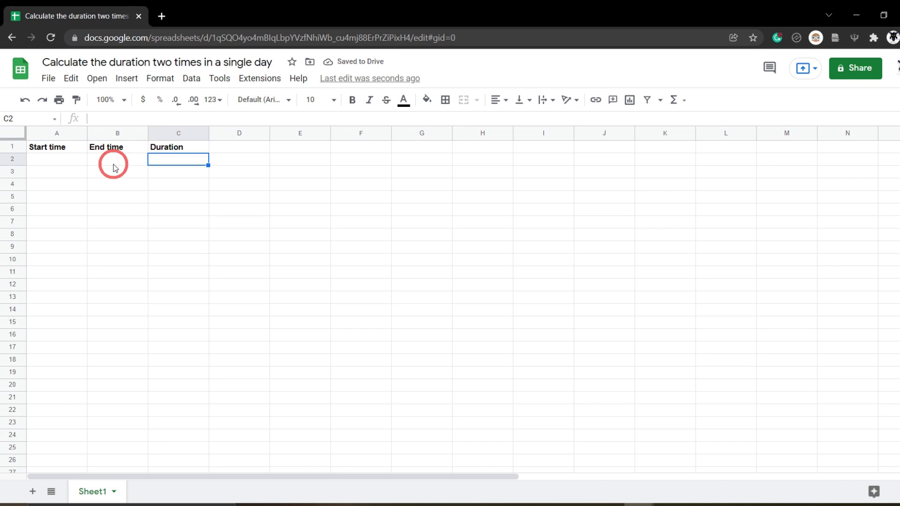
Enter 09:45 in A2 and 14:20 in B2.
left_click(57, 159)
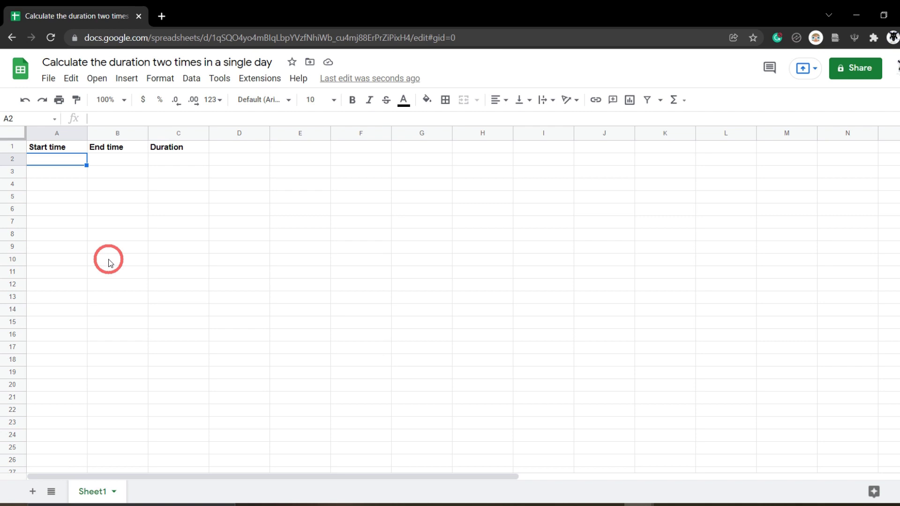
type("09:")
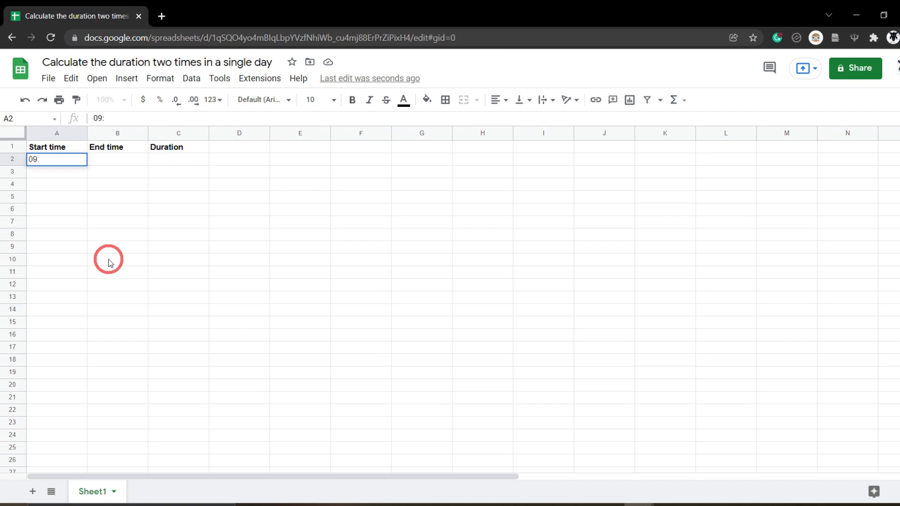
type("45")
key("Tab")
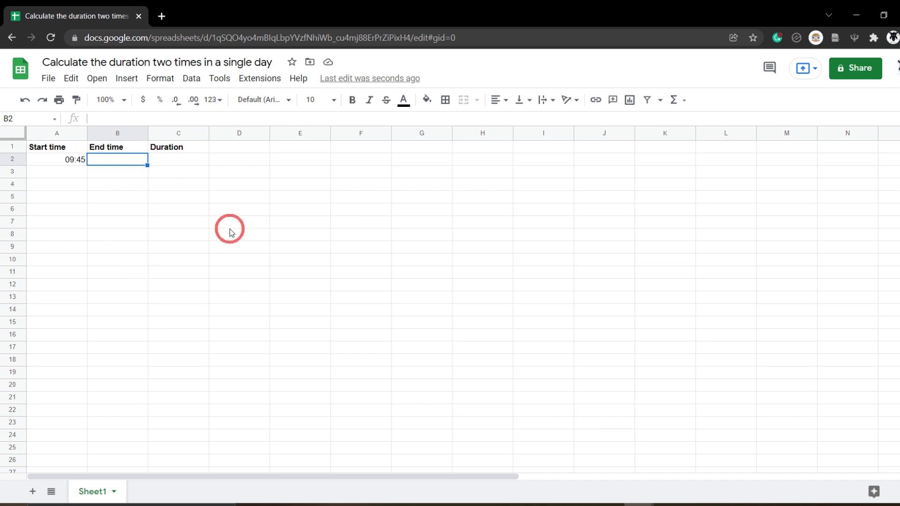
type("14:")
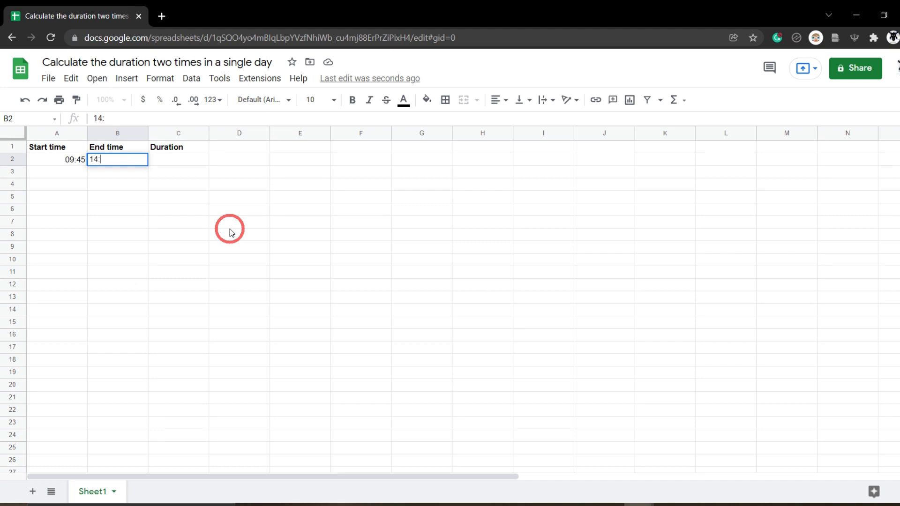
type("20")
key("Tab")
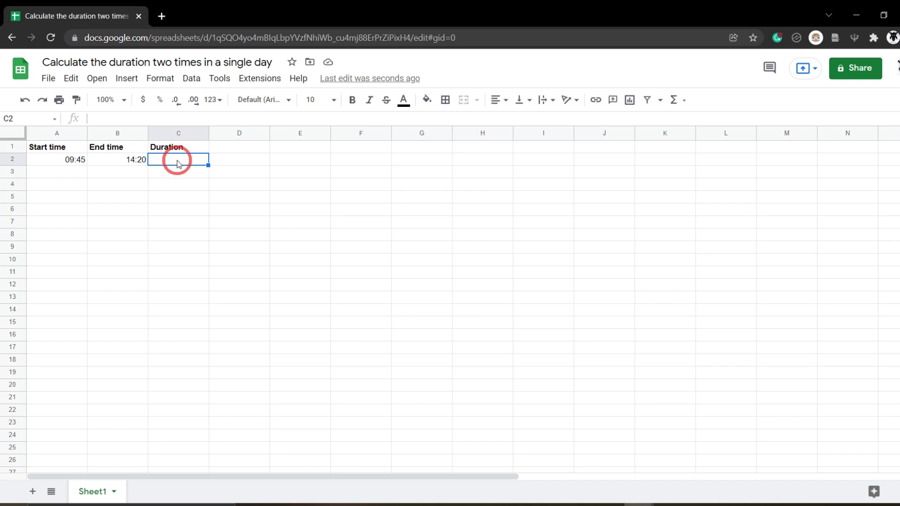
Enter the formula =B2-A2 in C2, giving a 4:35 duration.
type("=")
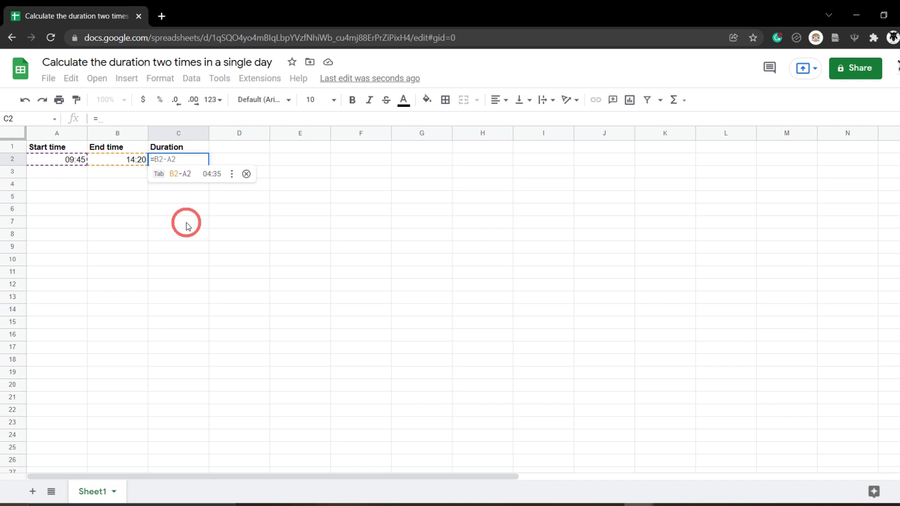
type(" B")
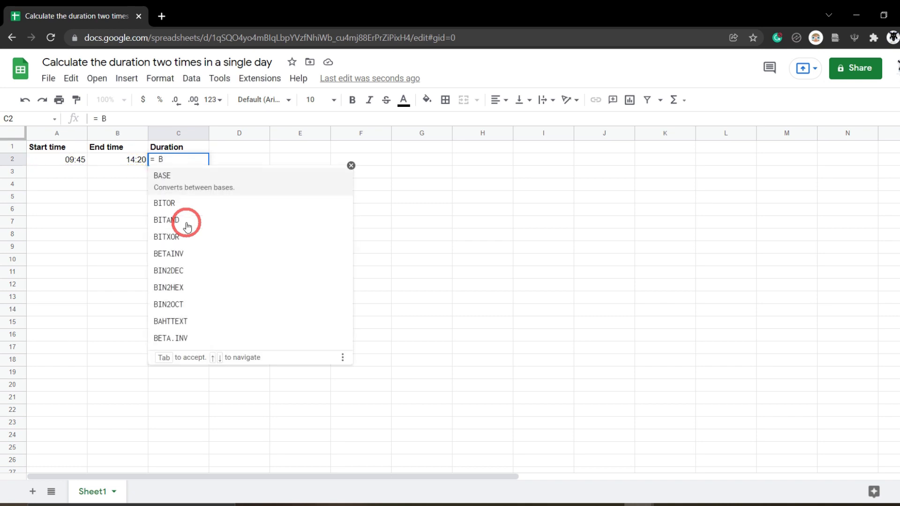
type("2 - ")
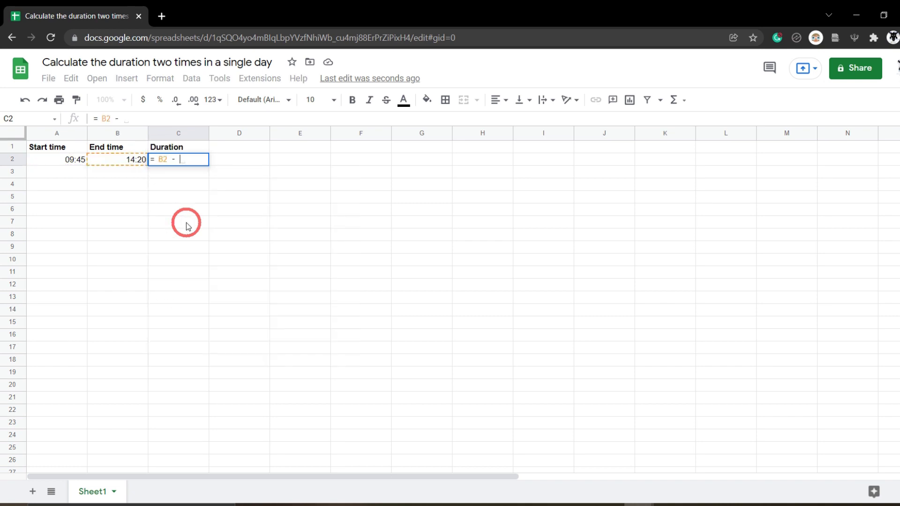
type("A2")
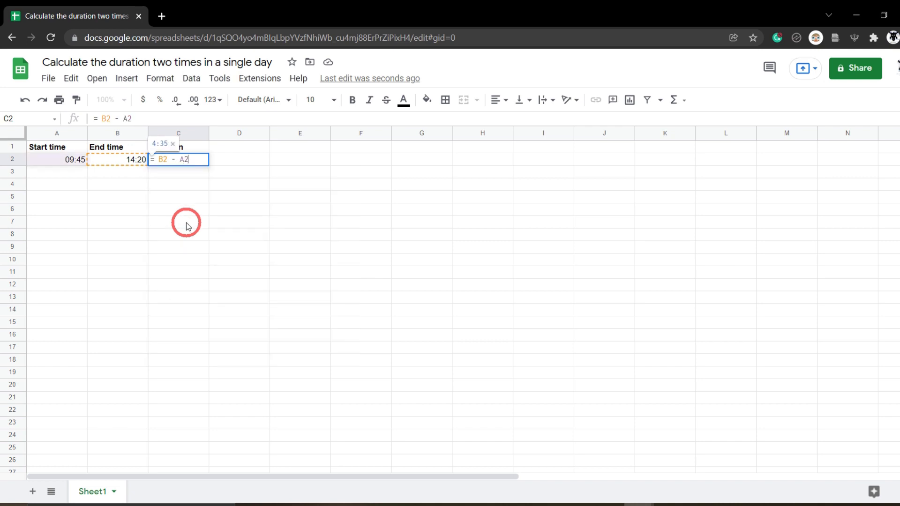
key("Return")
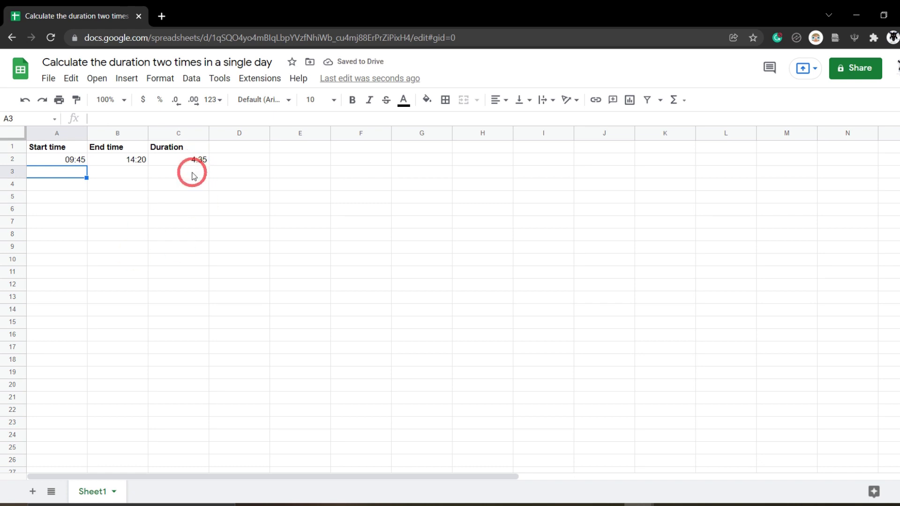
Select C2 to check its =B2-A2 formula.
left_click(192, 160)
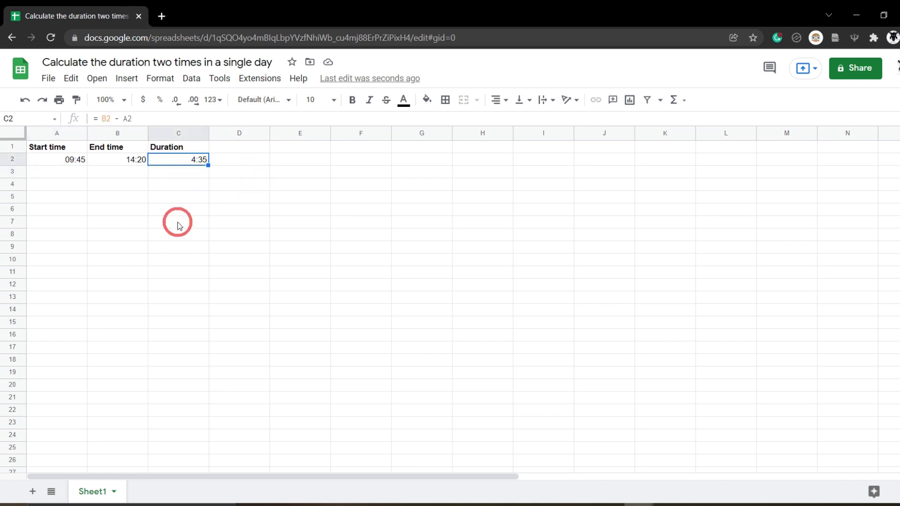